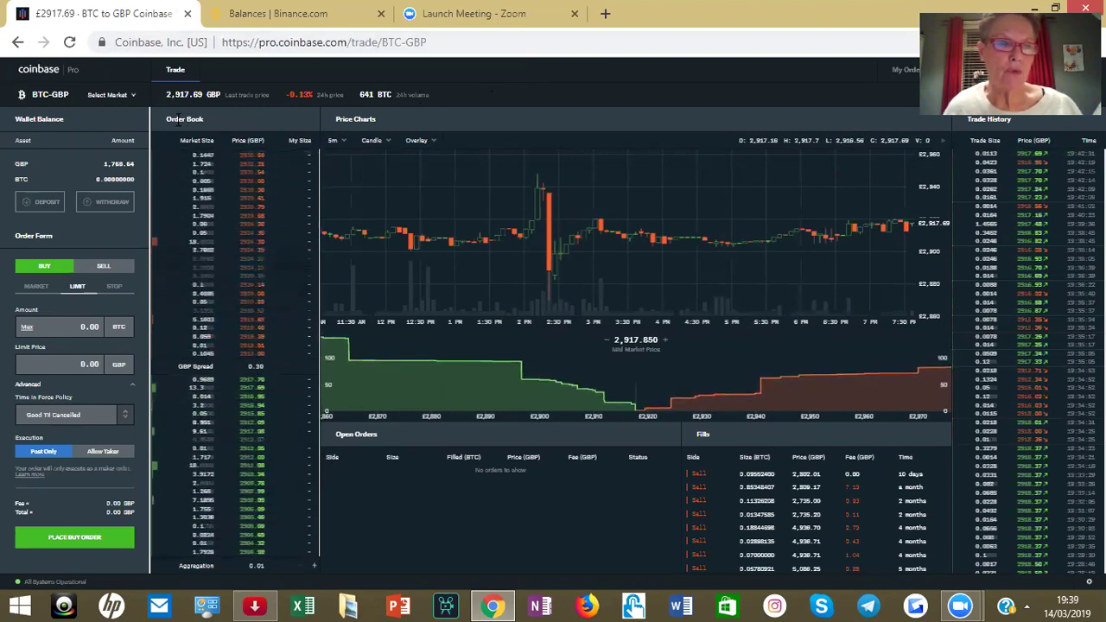
- Show the USDC stablecoin markets in the market selector, including BTC-USDC at 3,850.67
left_click(130, 107)
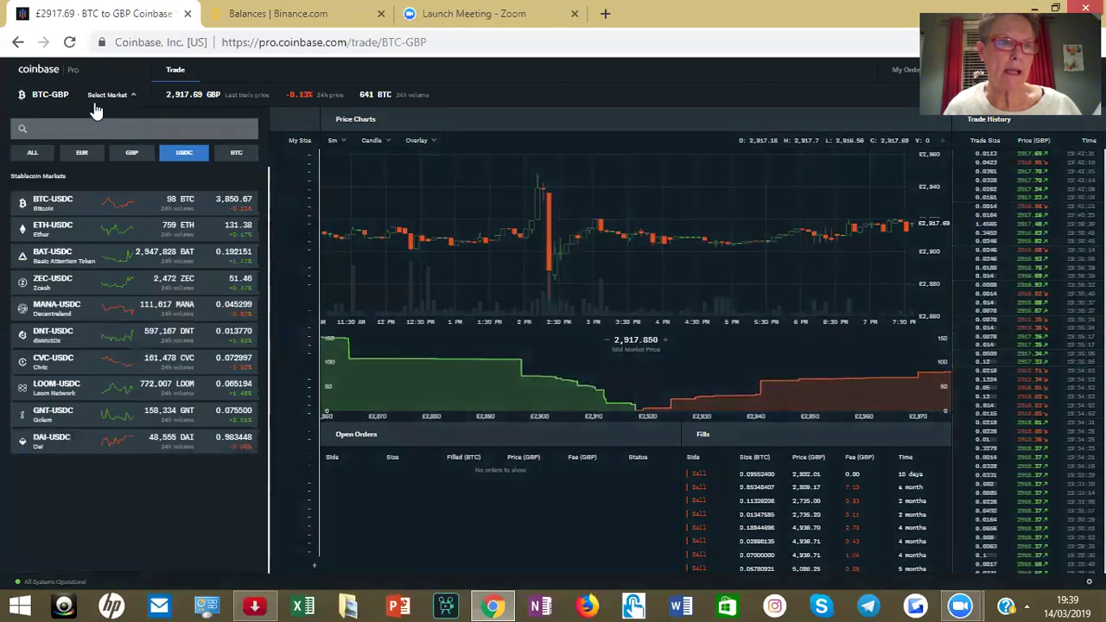
left_click(34, 97)
left_click(65, 97)
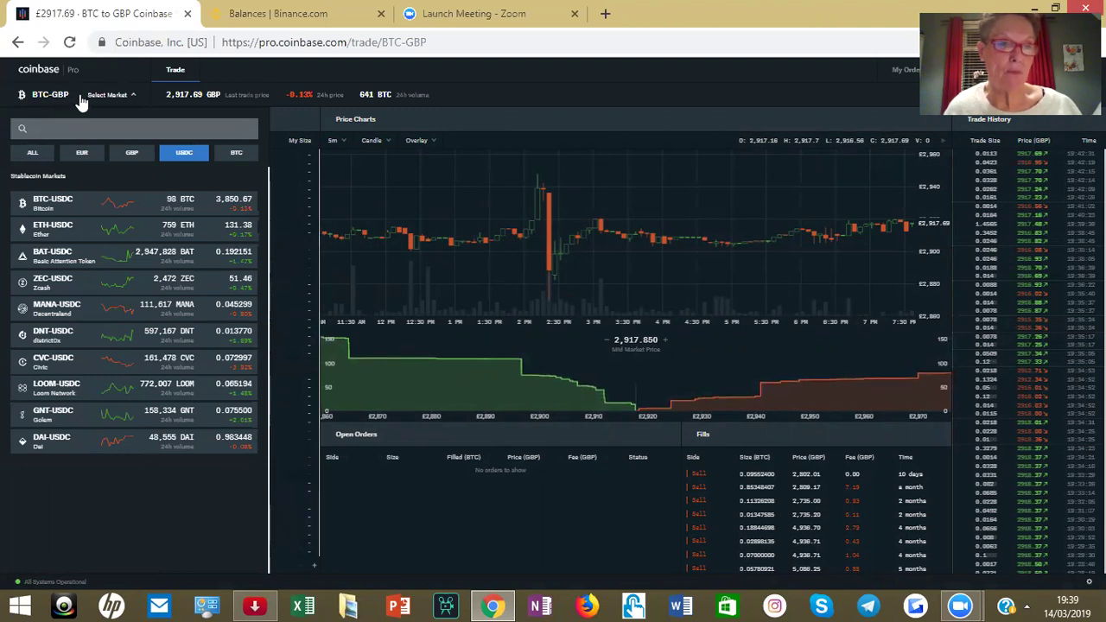
left_click(129, 96)
left_click(129, 96)
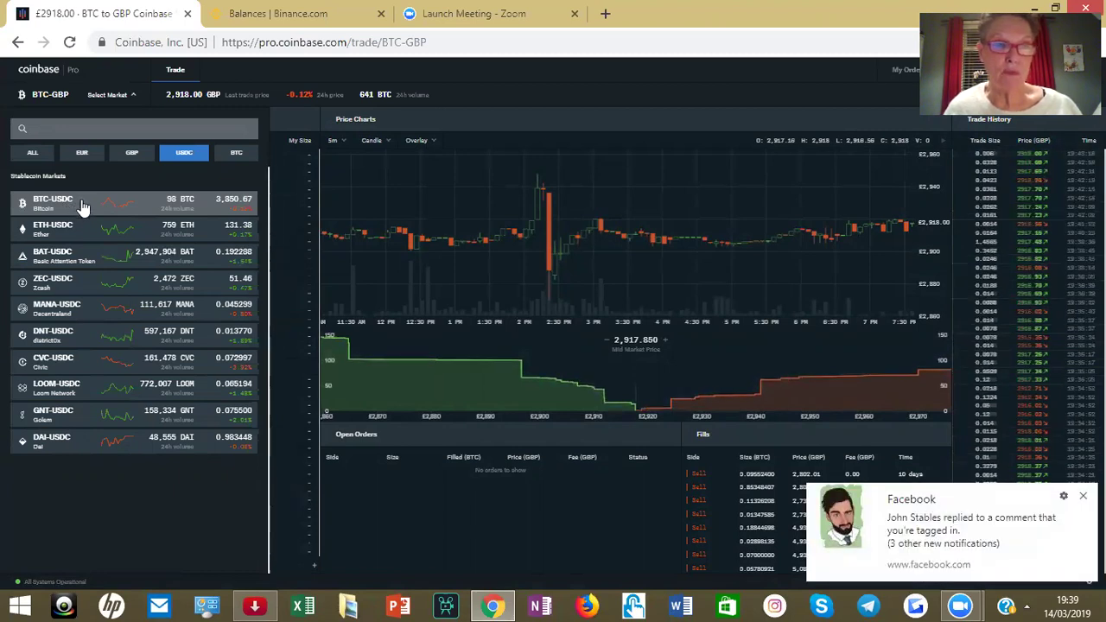
- Make BTC-USDC the active pair, then list the GBP-priced markets such as LTC-GBP
left_click(82, 204)
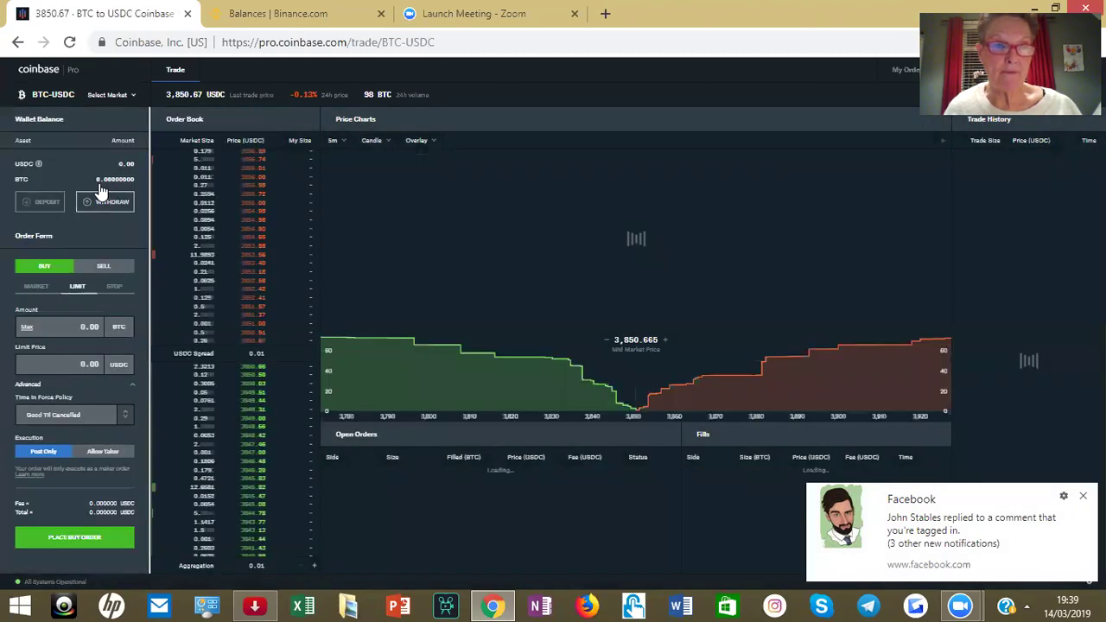
left_click(63, 98)
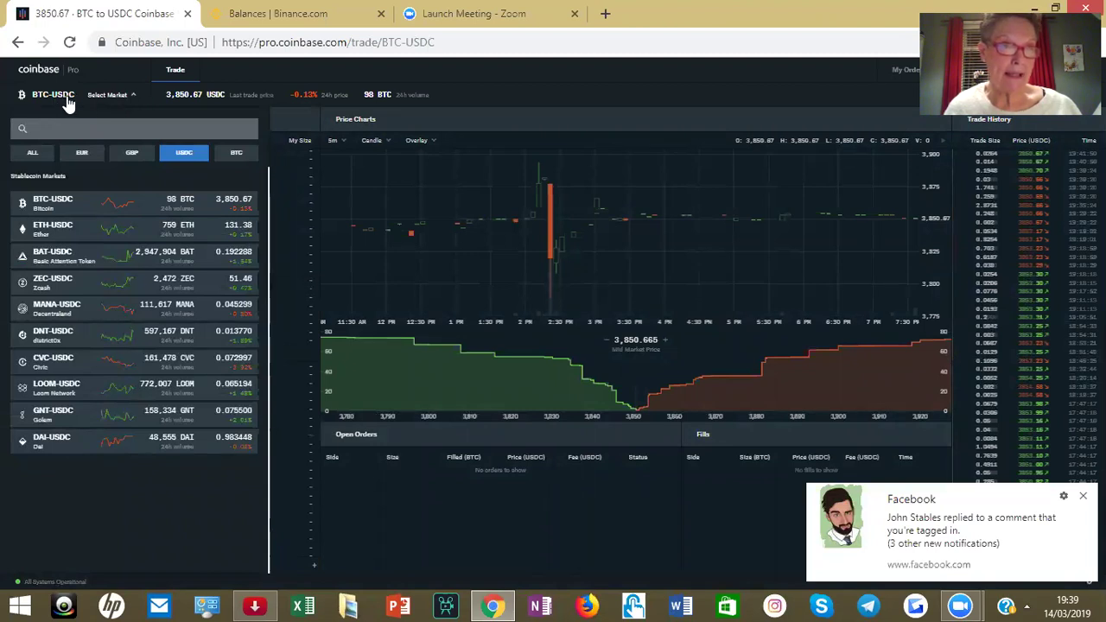
left_click(134, 99)
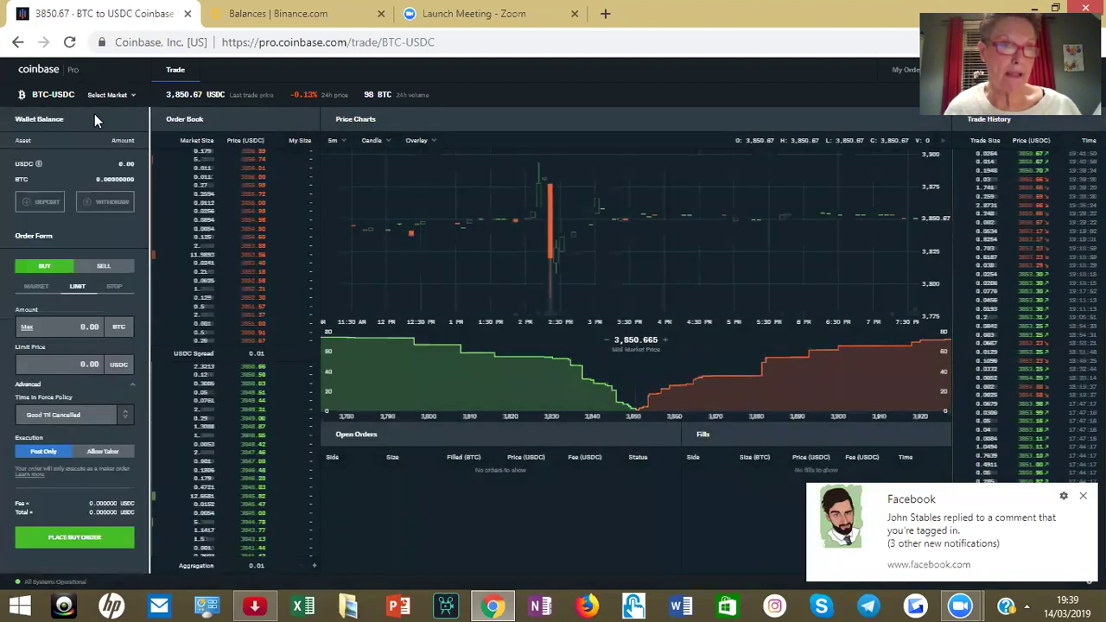
left_click(133, 99)
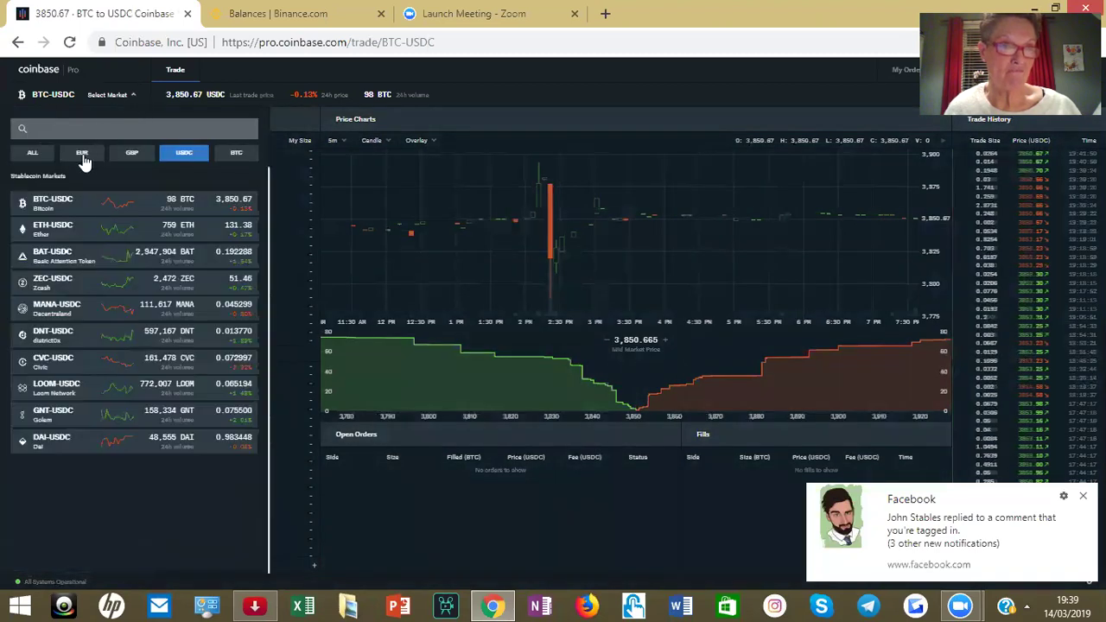
left_click(129, 152)
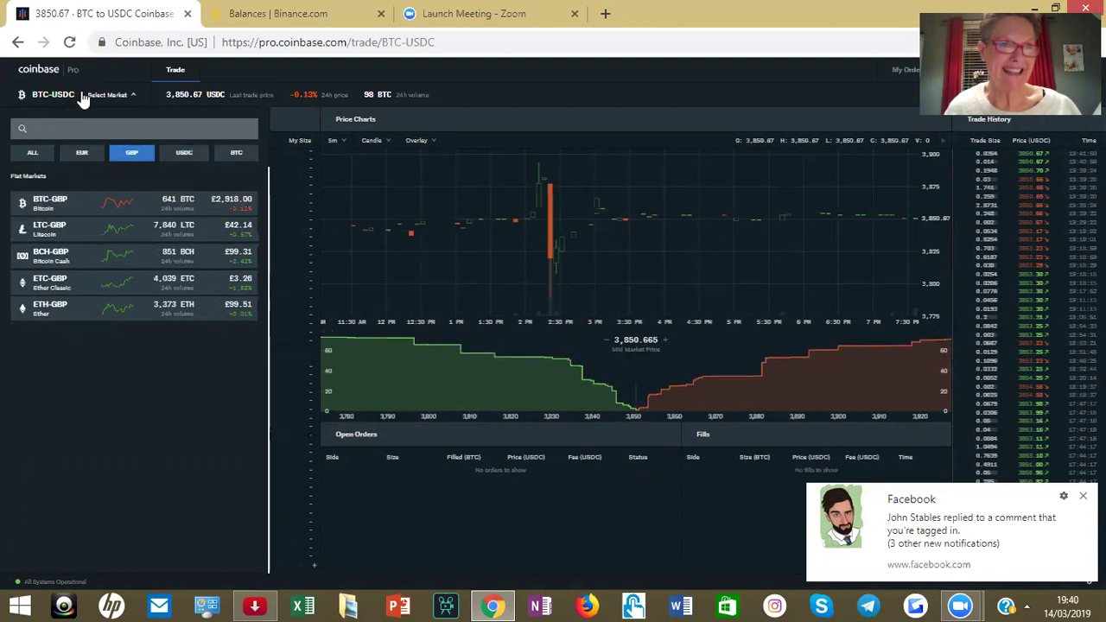
- Reload the BTC-USDC page and list all fiat markets, including BTC-EUR at €3,408.18
left_click(102, 97)
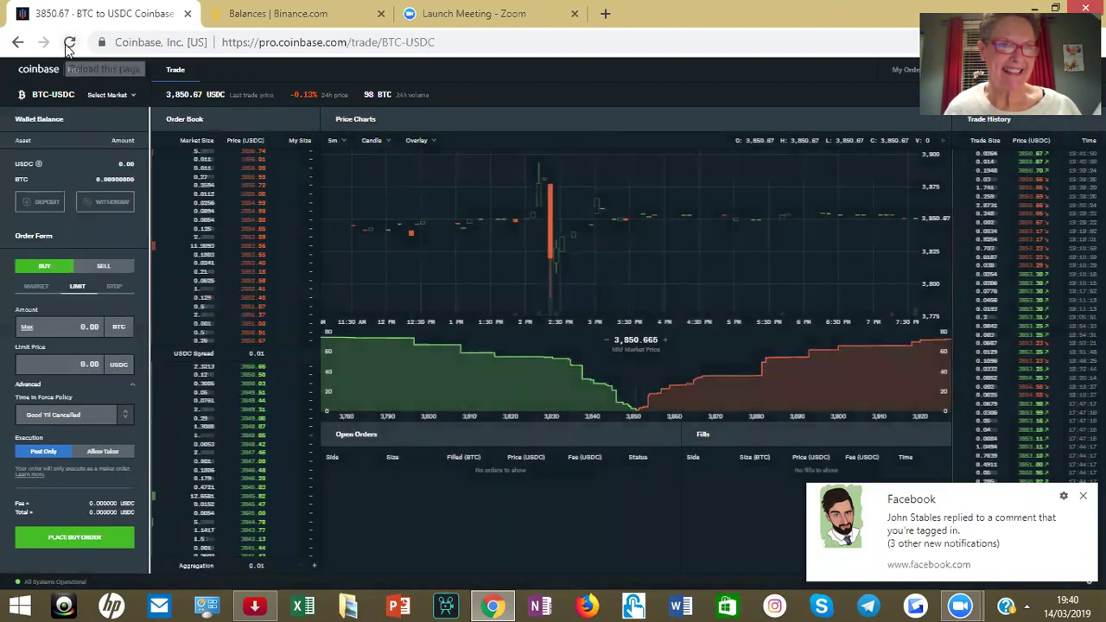
left_click(69, 42)
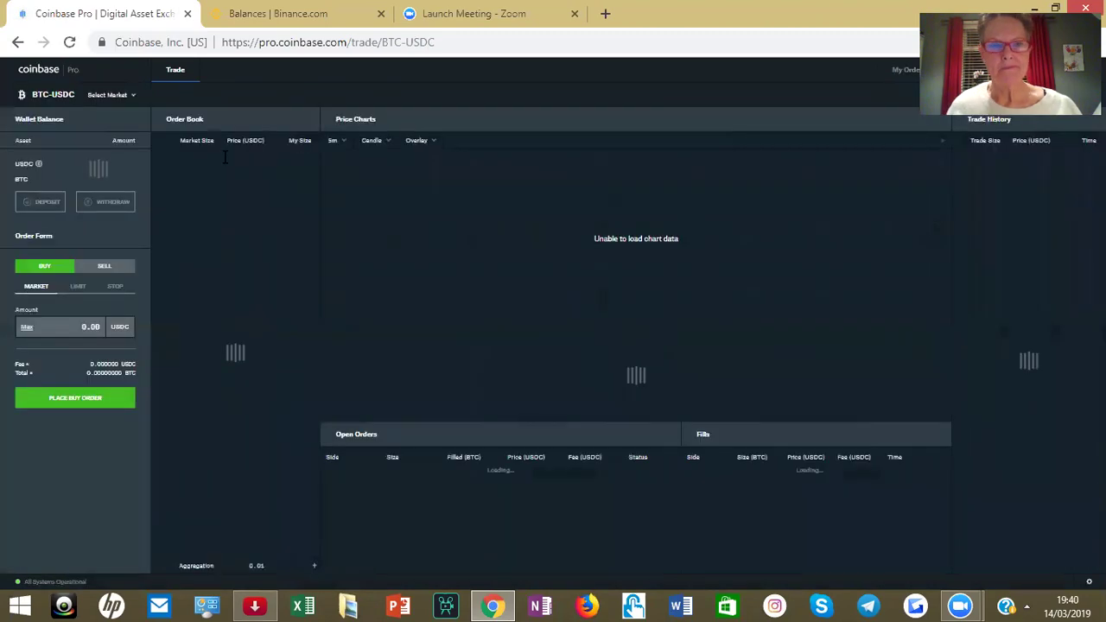
left_click(110, 95)
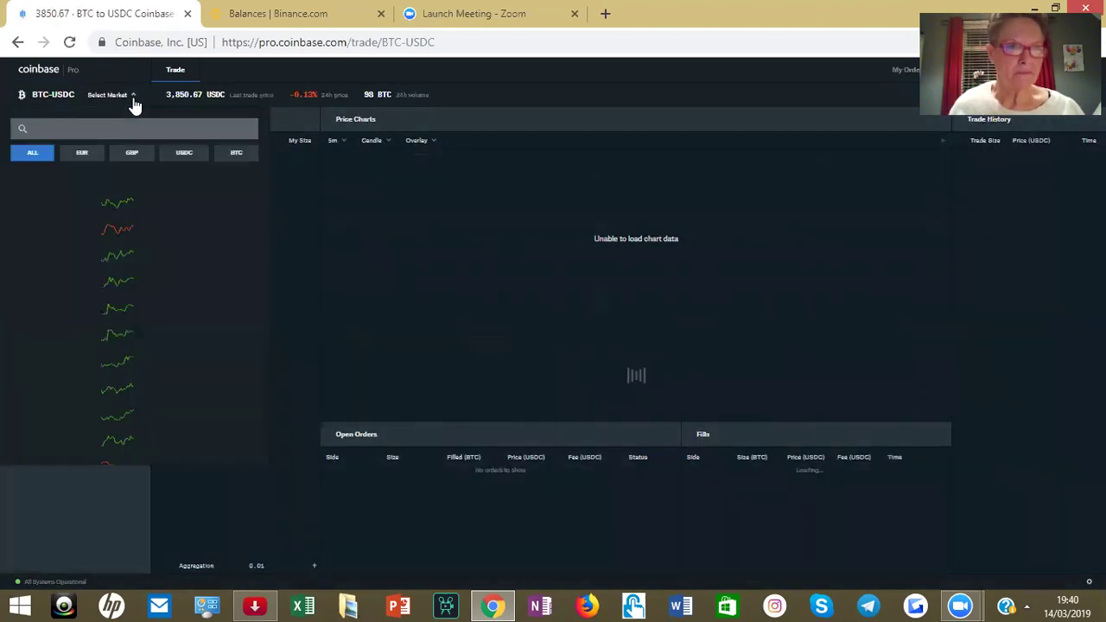
left_click(132, 97)
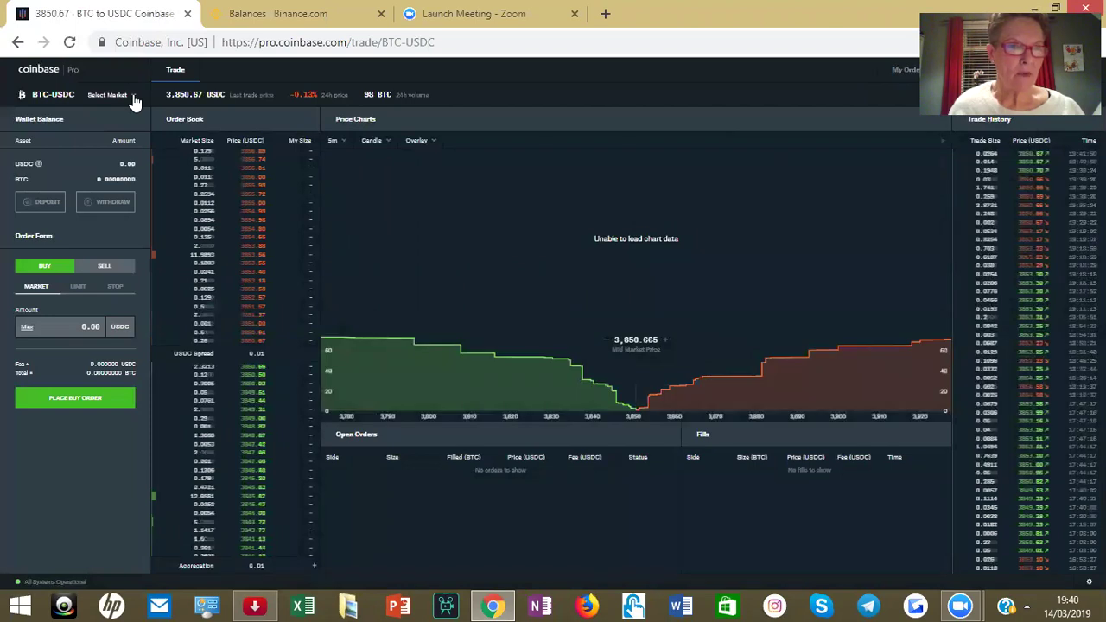
left_click(134, 97)
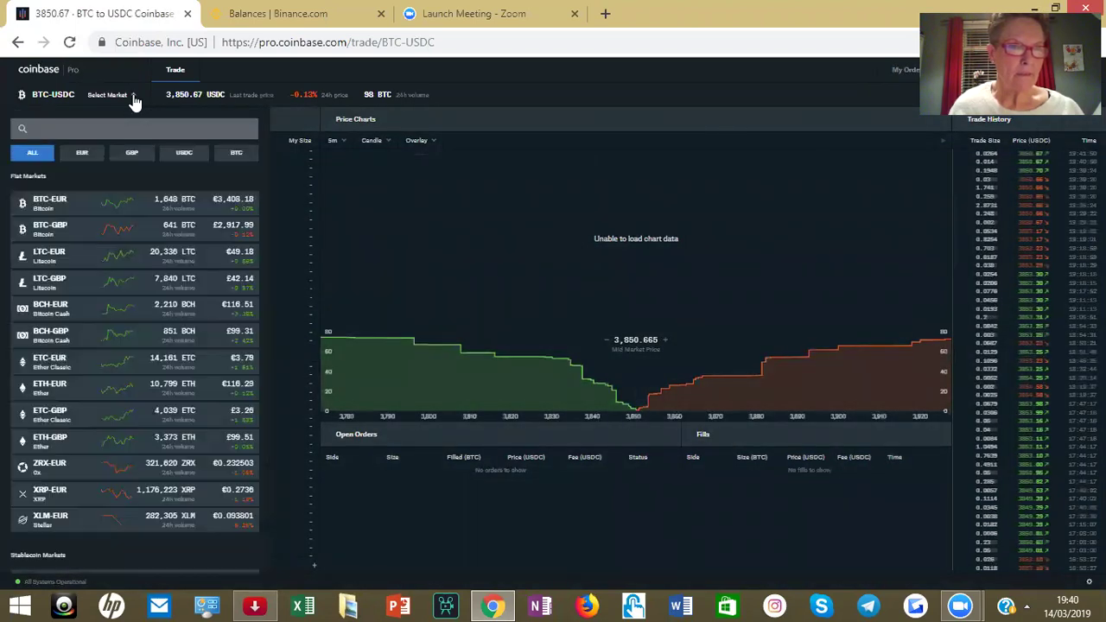
- Make BTC-GBP the active pair and set the buy order type to Limit
left_click(73, 227)
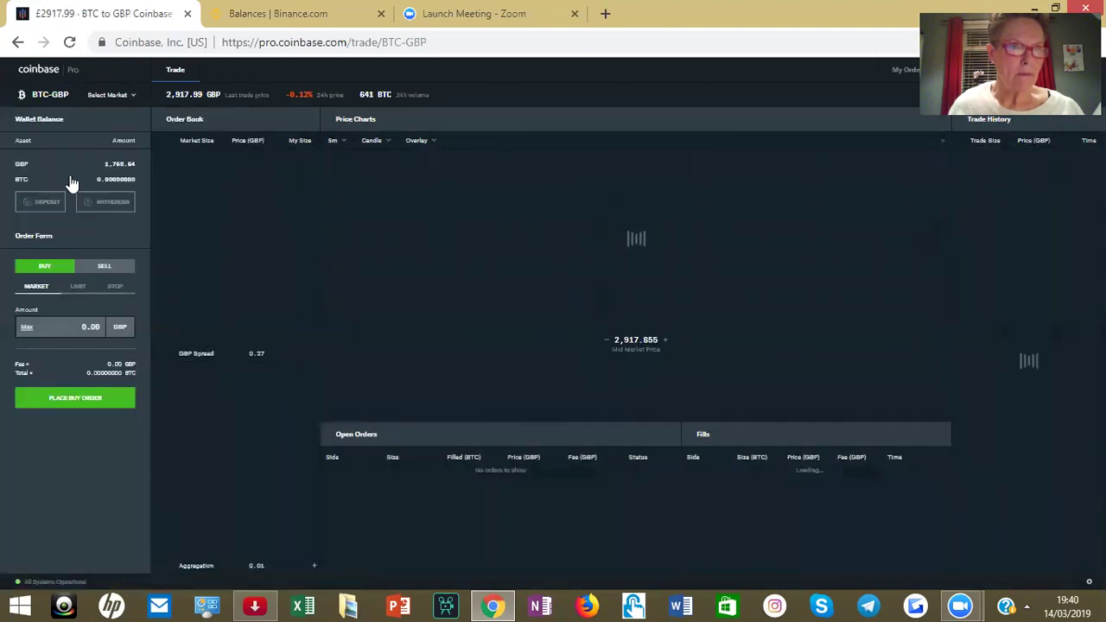
mouse_move(60, 106)
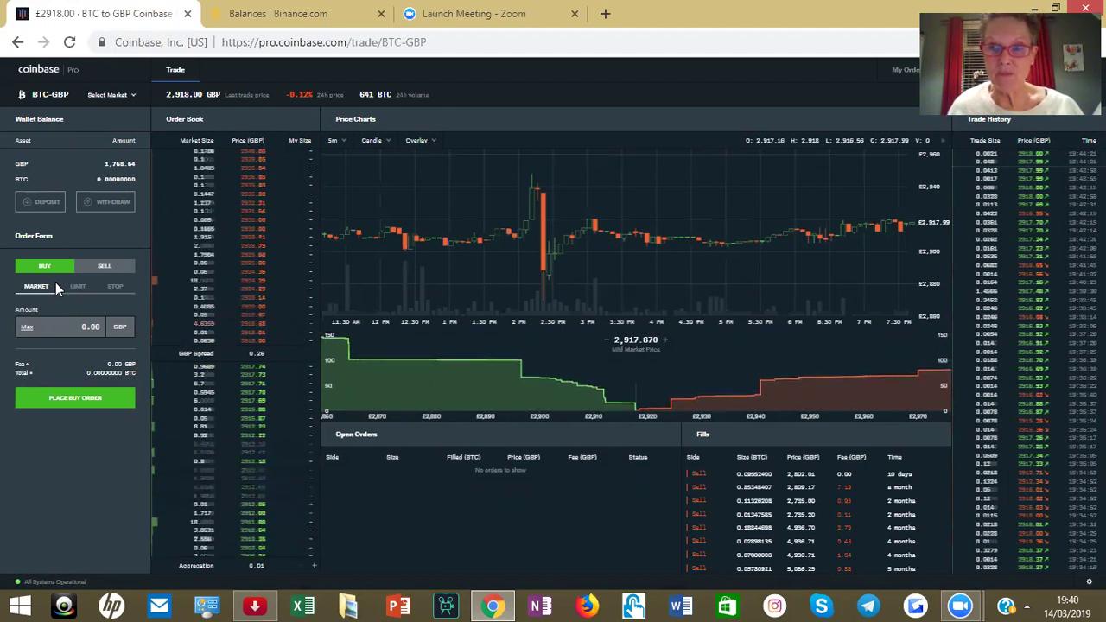
left_click(76, 288)
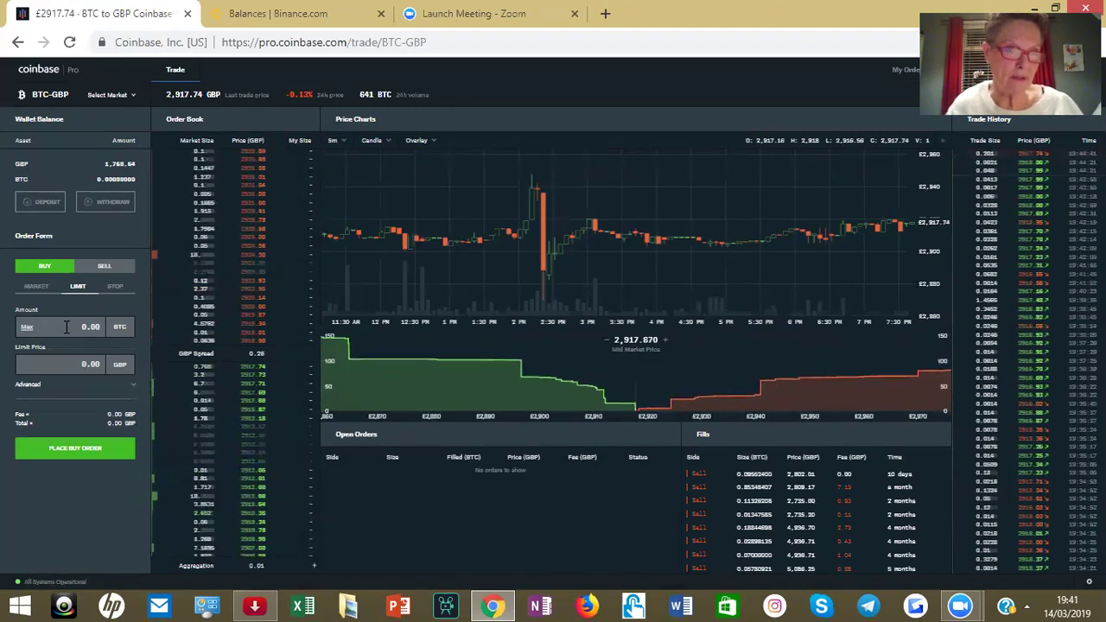
- Enter an amount of 0.52 BTC in the limit buy form
type("0")
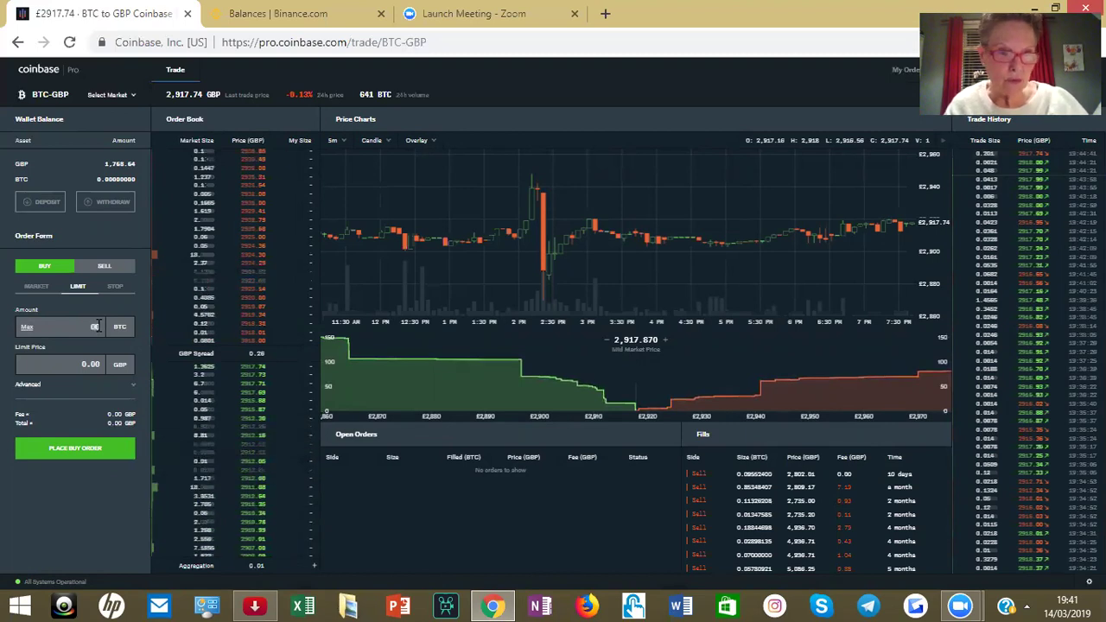
type(".020")
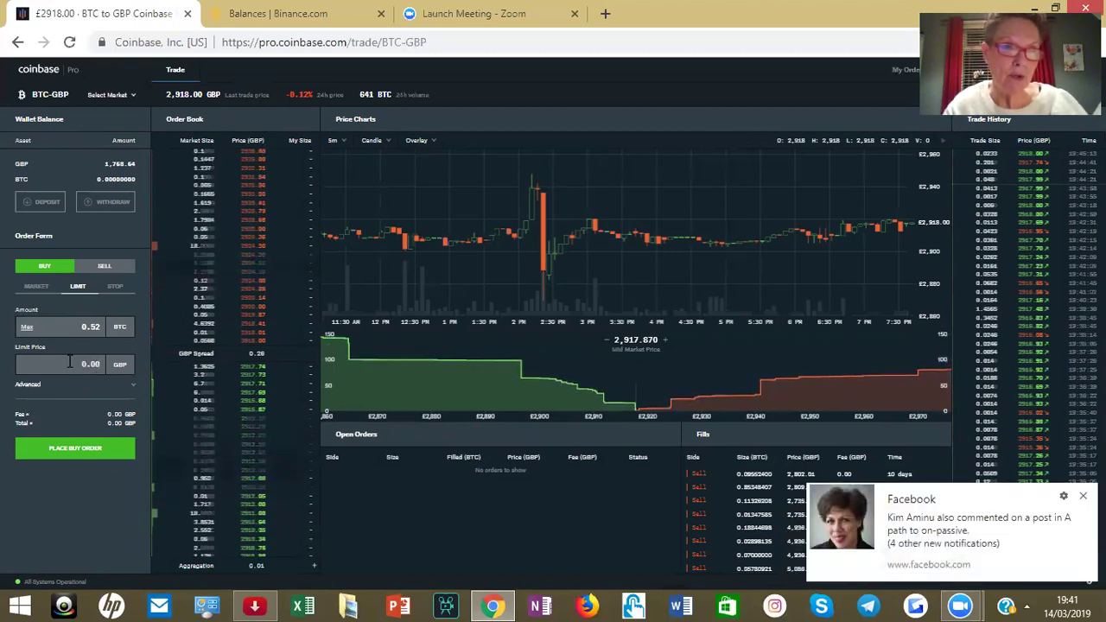
- Enter a 2916.00 GBP limit price and expand the Advanced order options
type("29")
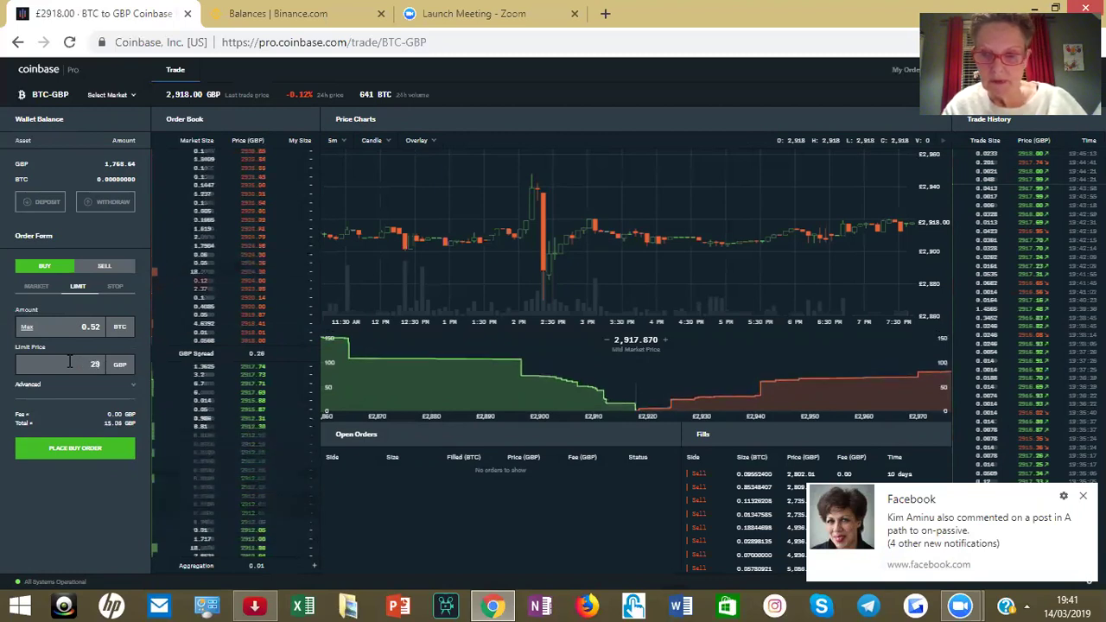
type("1")
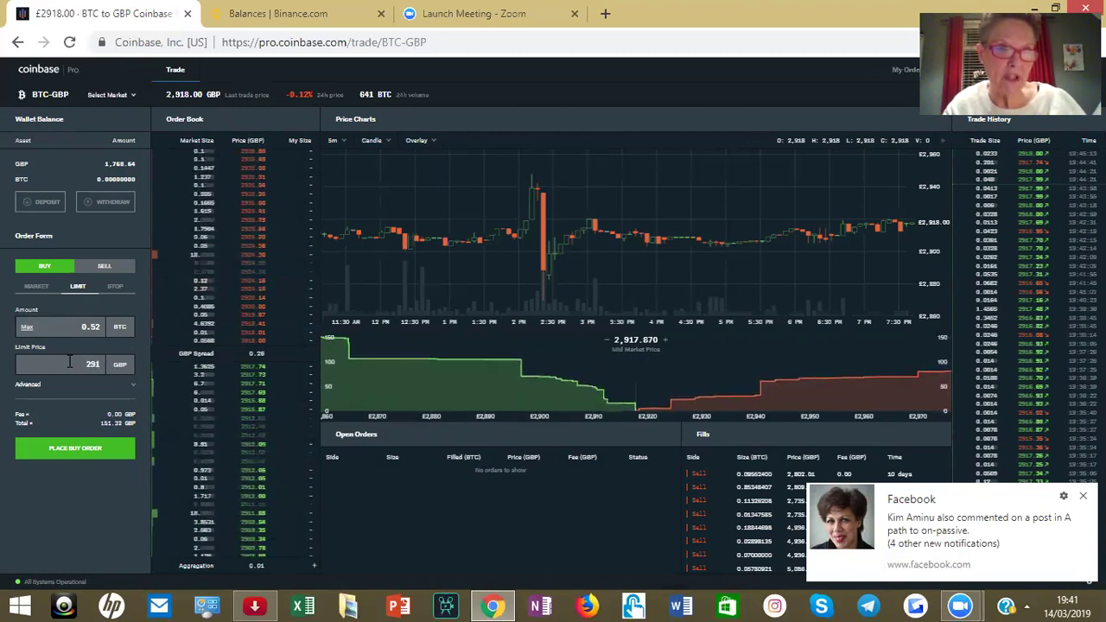
type(".")
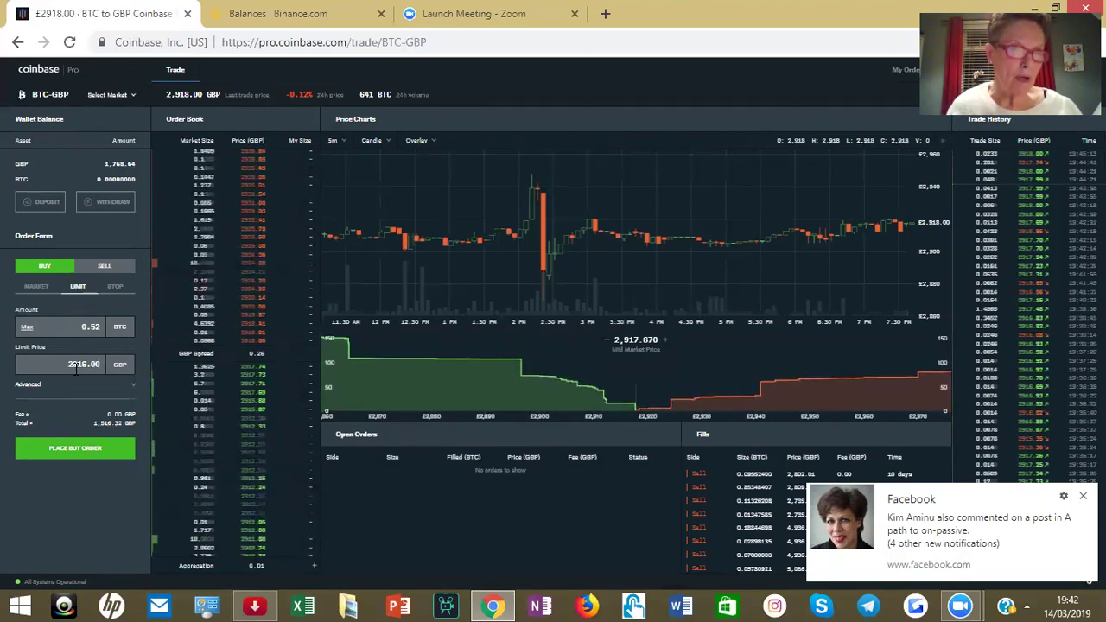
left_click(36, 389)
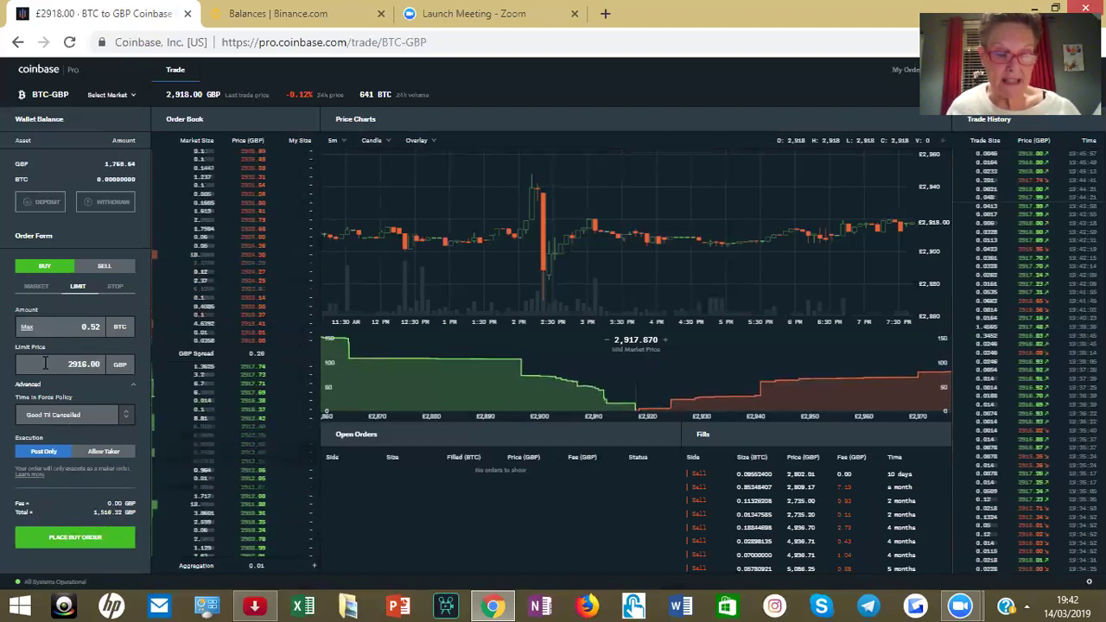
- Place the 0.52 BTC limit buy so it shows under Open Orders
left_click(77, 542)
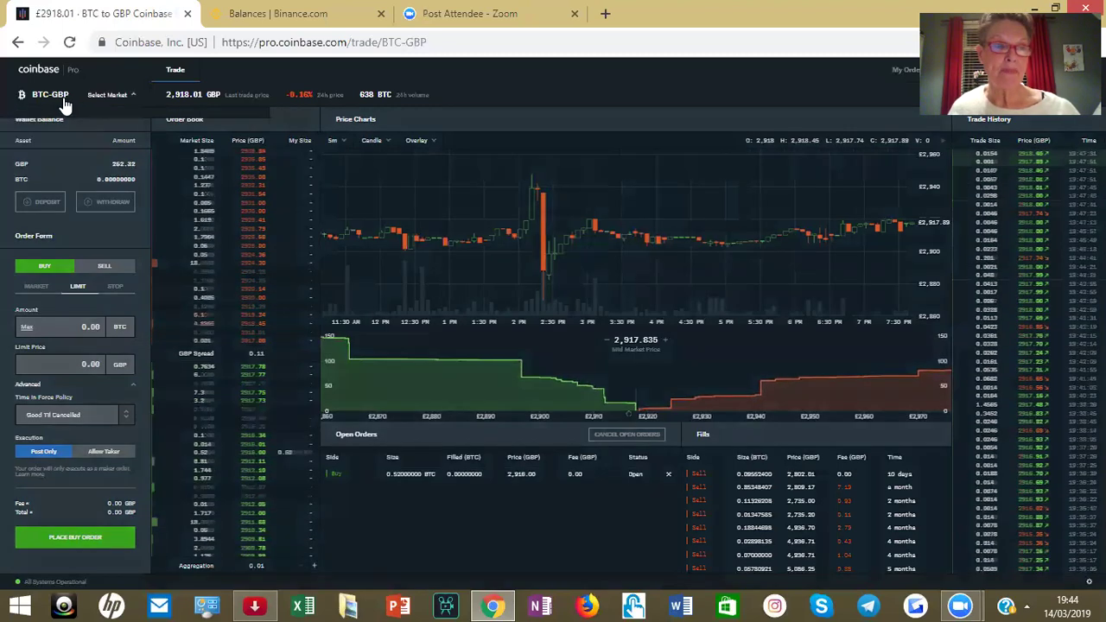
left_click(103, 96)
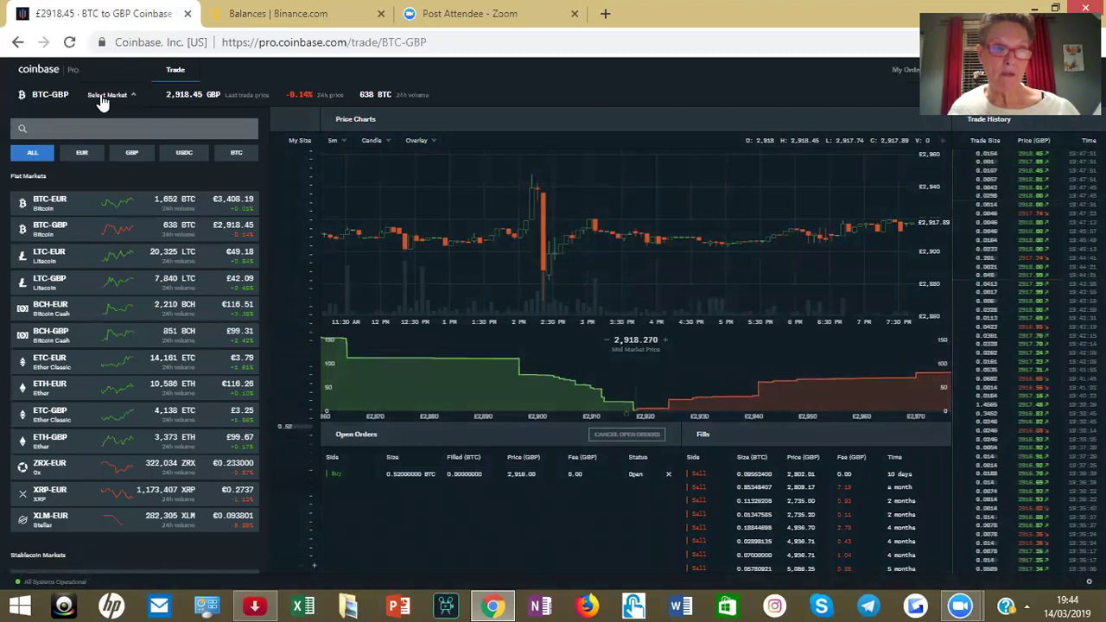
left_click(46, 102)
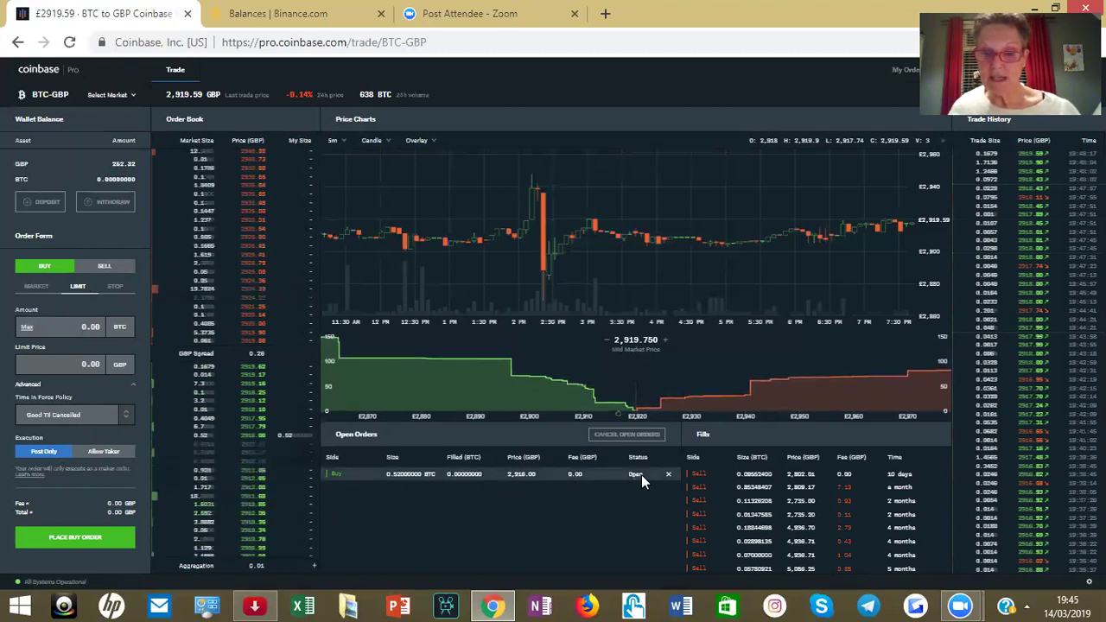
- Cancel the earlier open buy and enter a new 0.52 BTC order at 2919.00 GBP
left_click(668, 474)
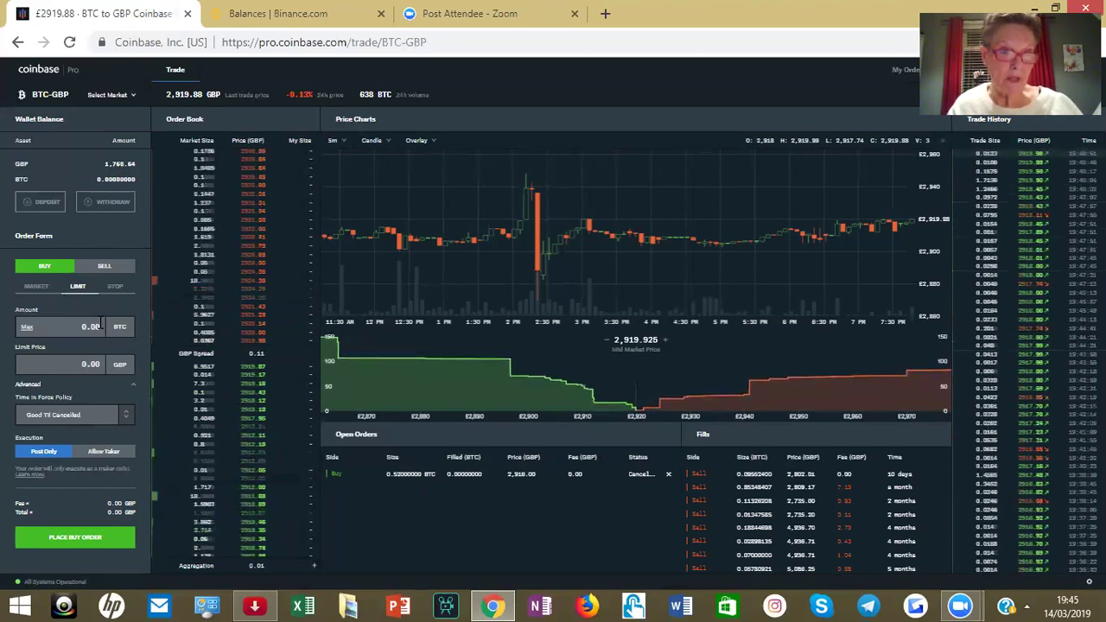
type("0.52")
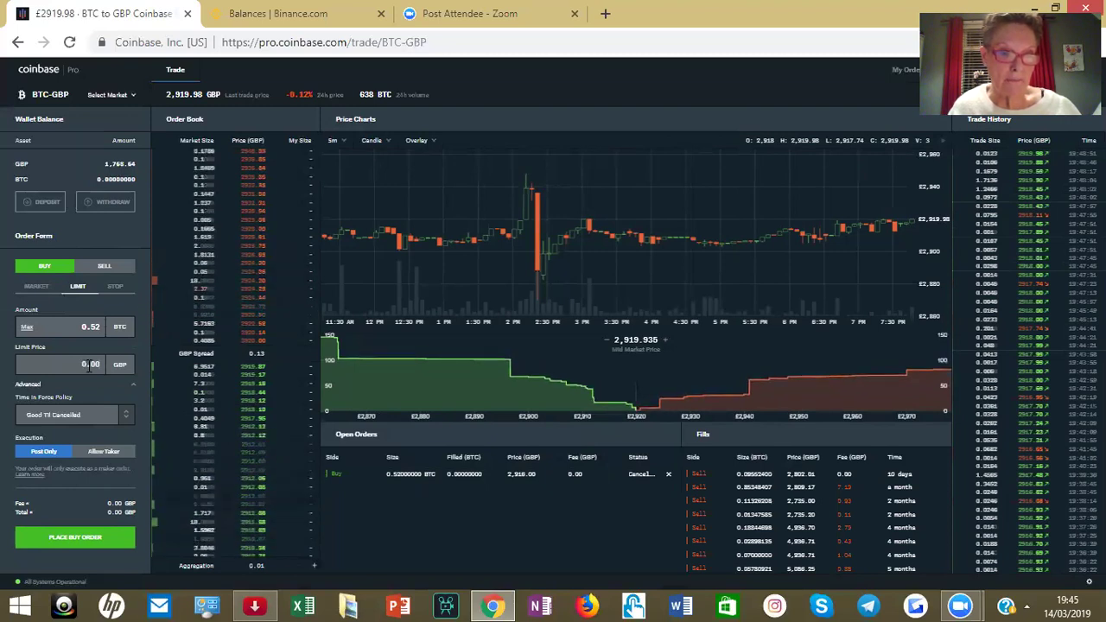
left_click(100, 363)
type("2919")
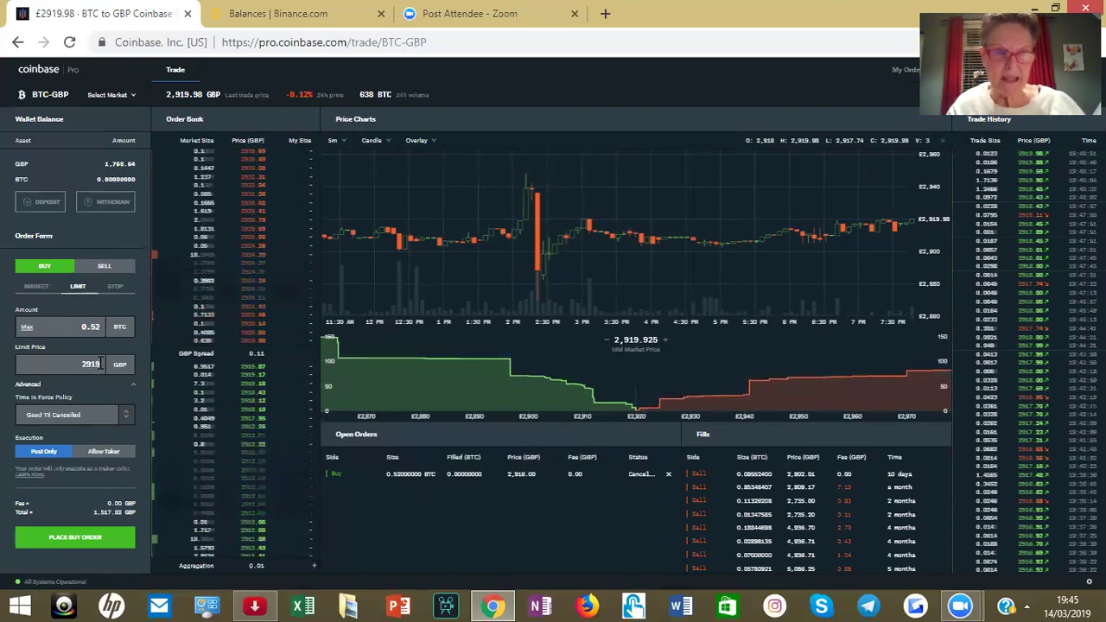
type(".00")
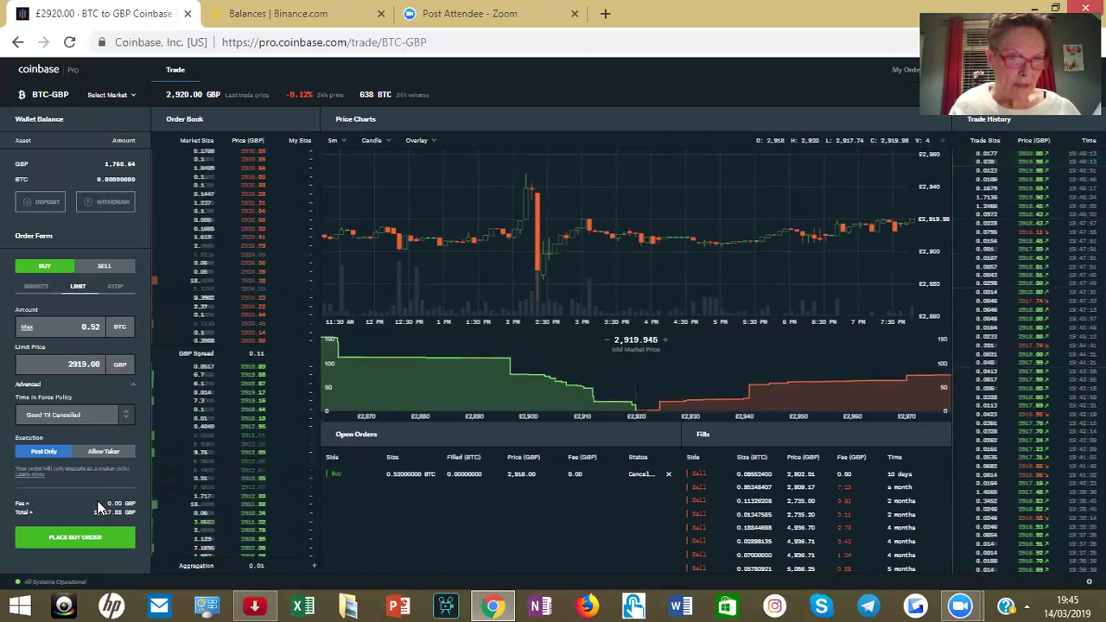
- Place the new 0.52 BTC buy at 2,919.00 GBP and confirm it is open
left_click(76, 539)
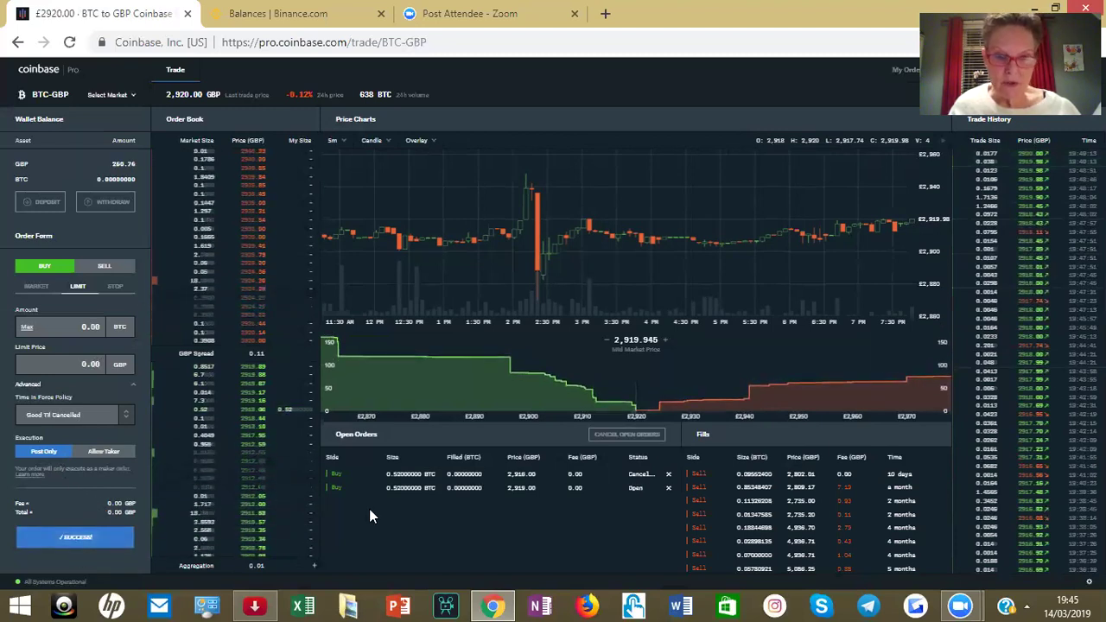